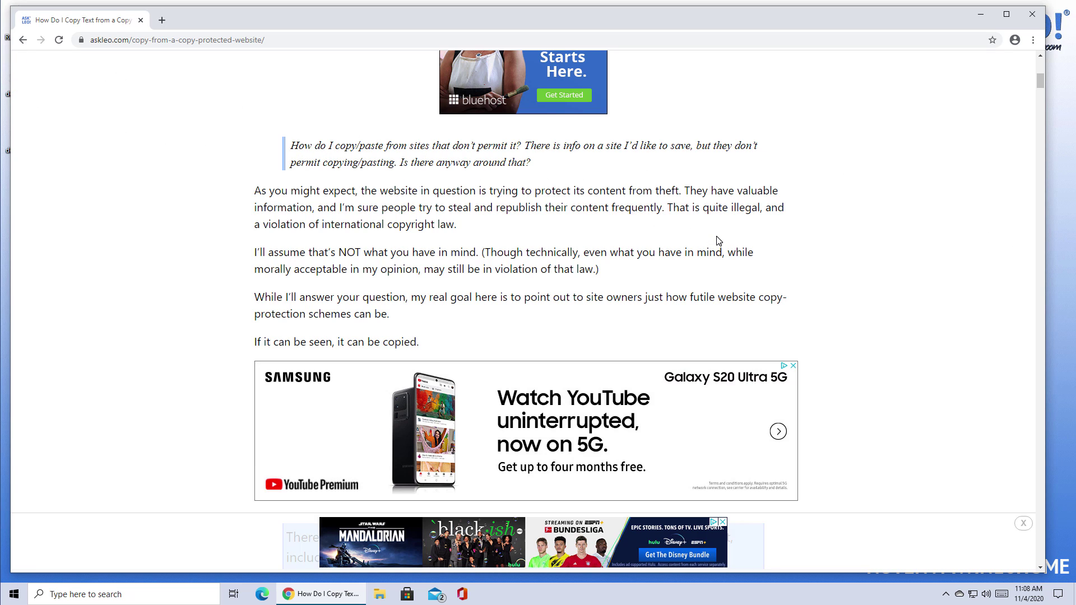
# - Print the web page with Microsoft Print to PDF, saving the output as example in the Documents folder
pyautogui.hotkey('ctrl', 'p')
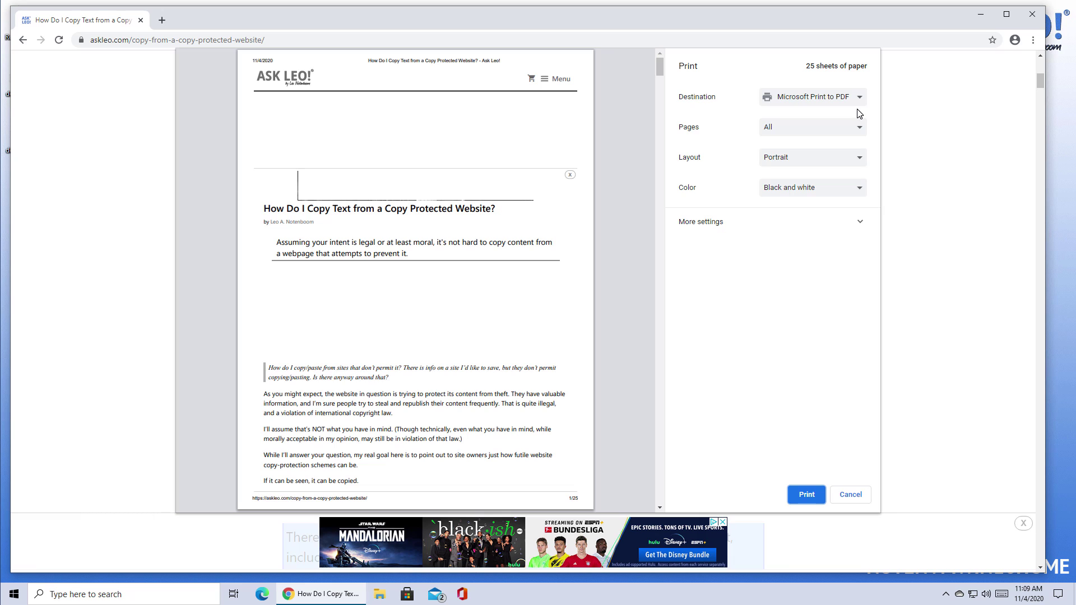
pyautogui.click(807, 496)
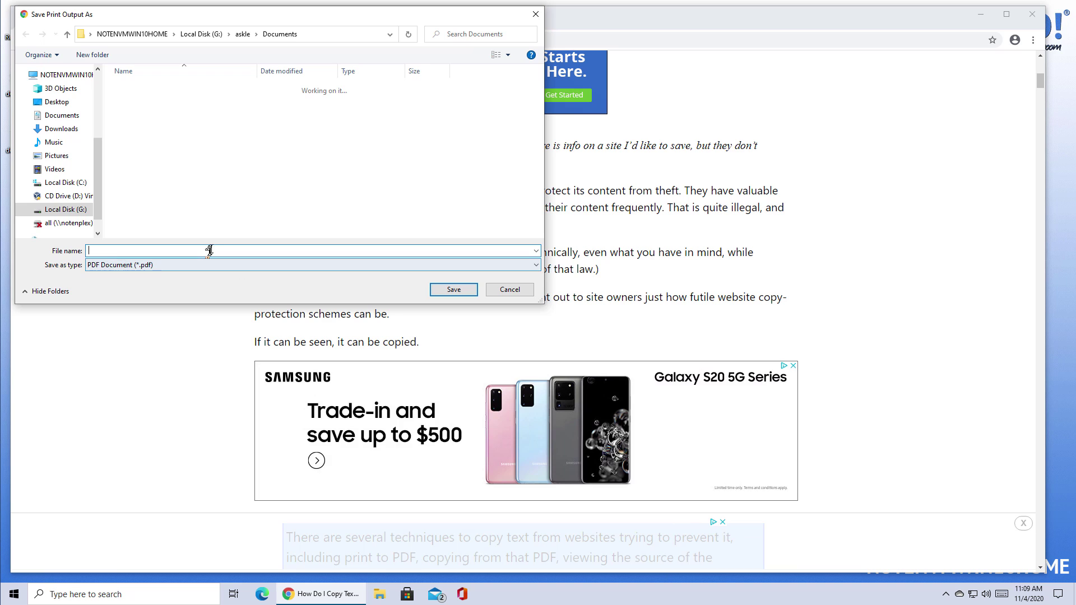
pyautogui.write('example')
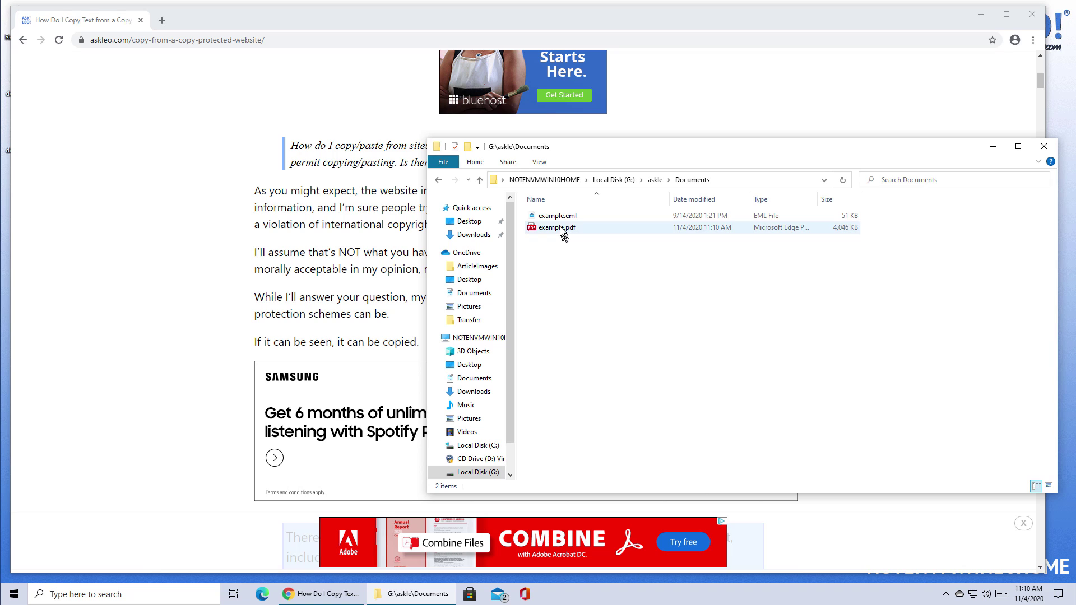
# - Open example.pdf from the Documents folder and review how the article's text and layout were captured on its first pages
pyautogui.click(557, 228)
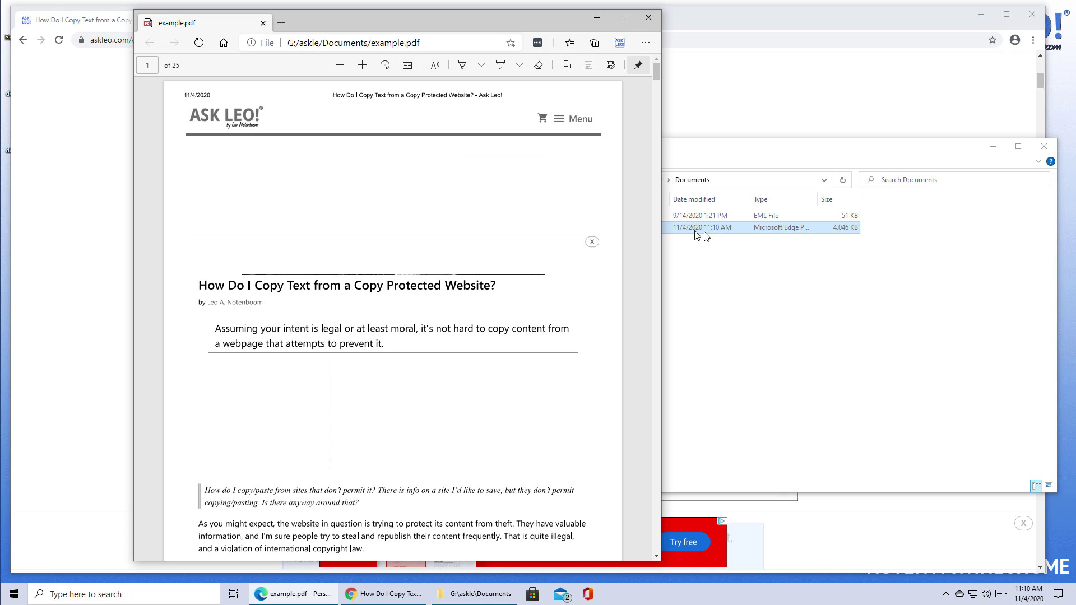
pyautogui.scroll(-4, 445, 291)
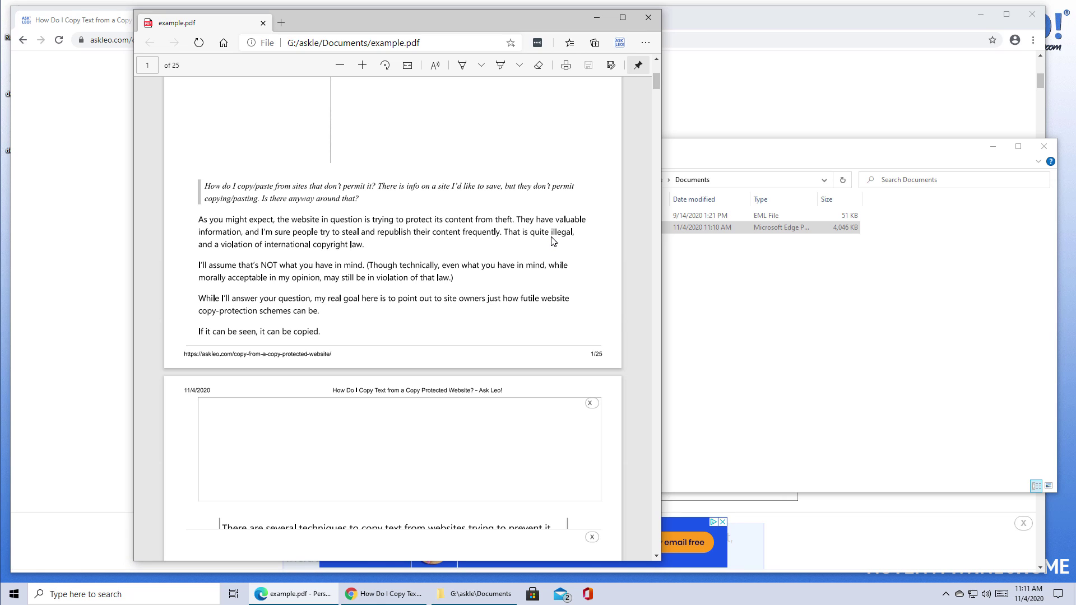
pyautogui.scroll(-15, 493, 269)
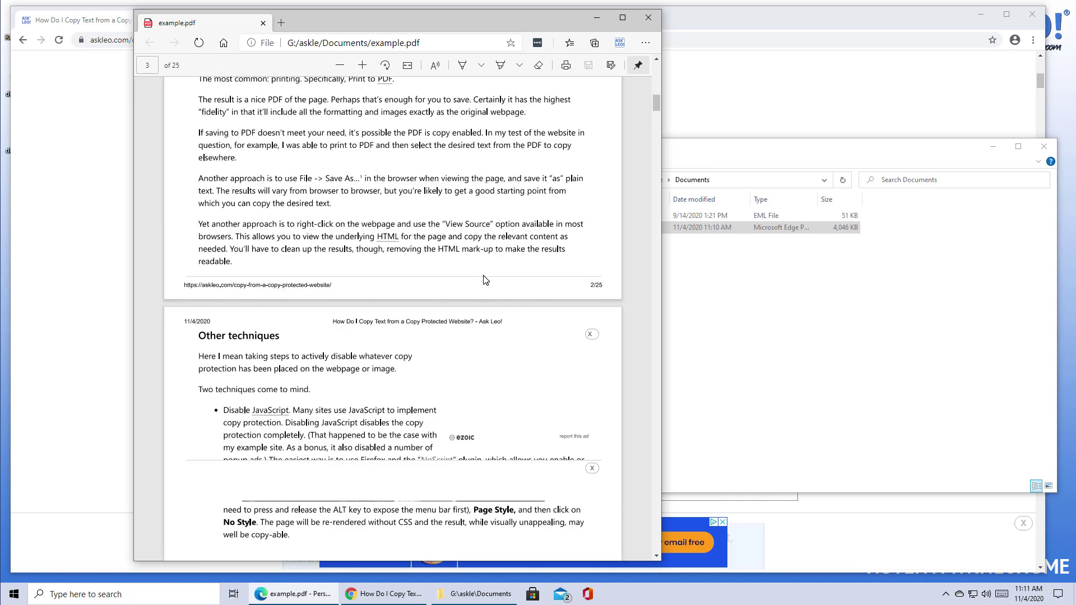
pyautogui.scroll(15, 484, 281)
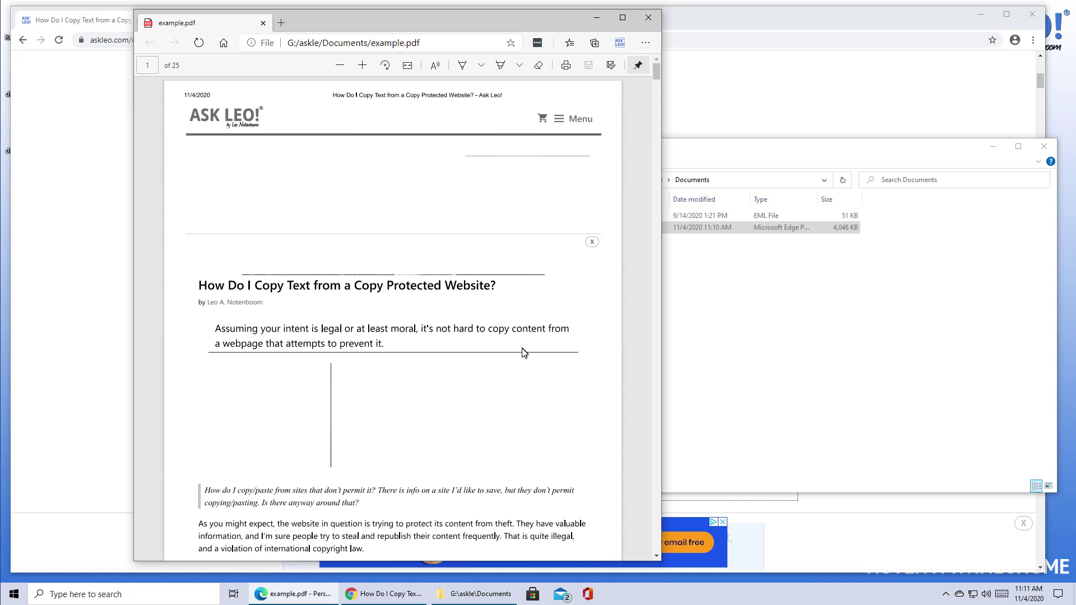
pyautogui.scroll(-2, 522, 351)
pyautogui.scroll(-3, 522, 351)
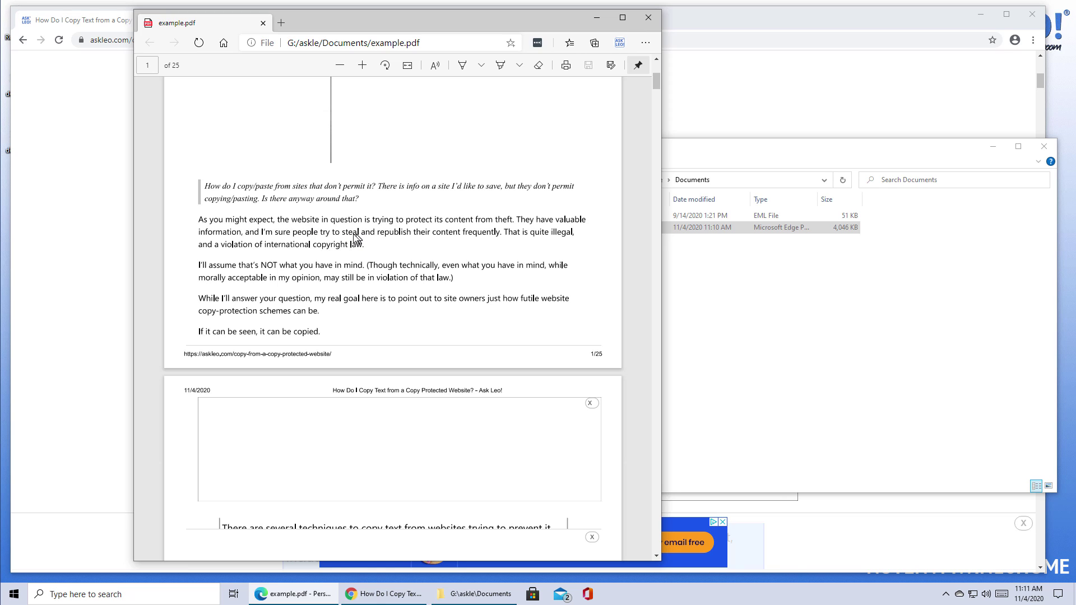
# - Check which actions the PDF offers on its body text, return to the first page and close the PDF
pyautogui.rightClick(279, 233)
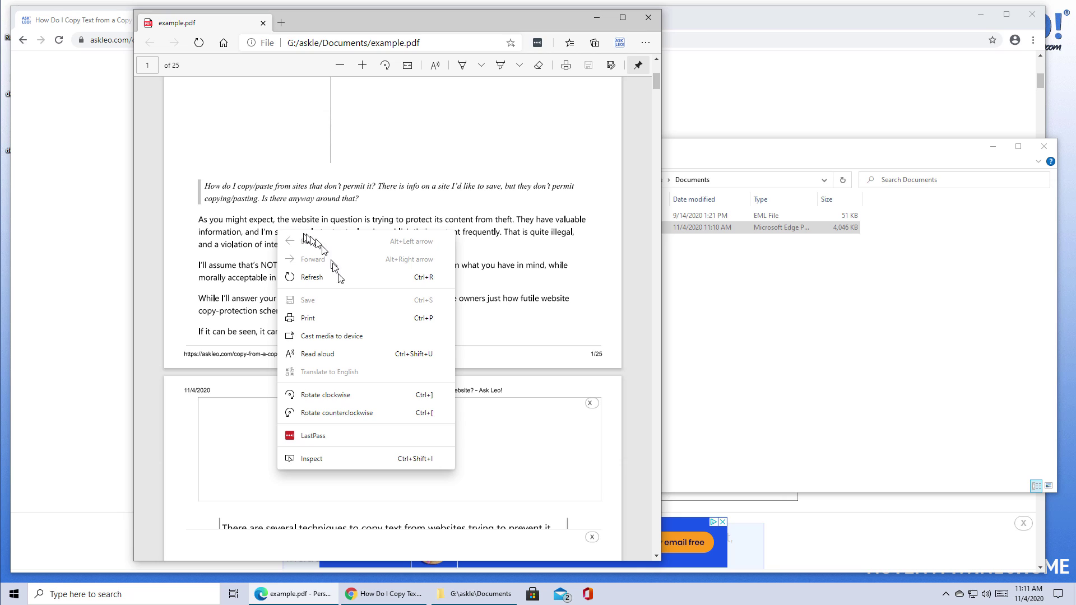
pyautogui.click(520, 315)
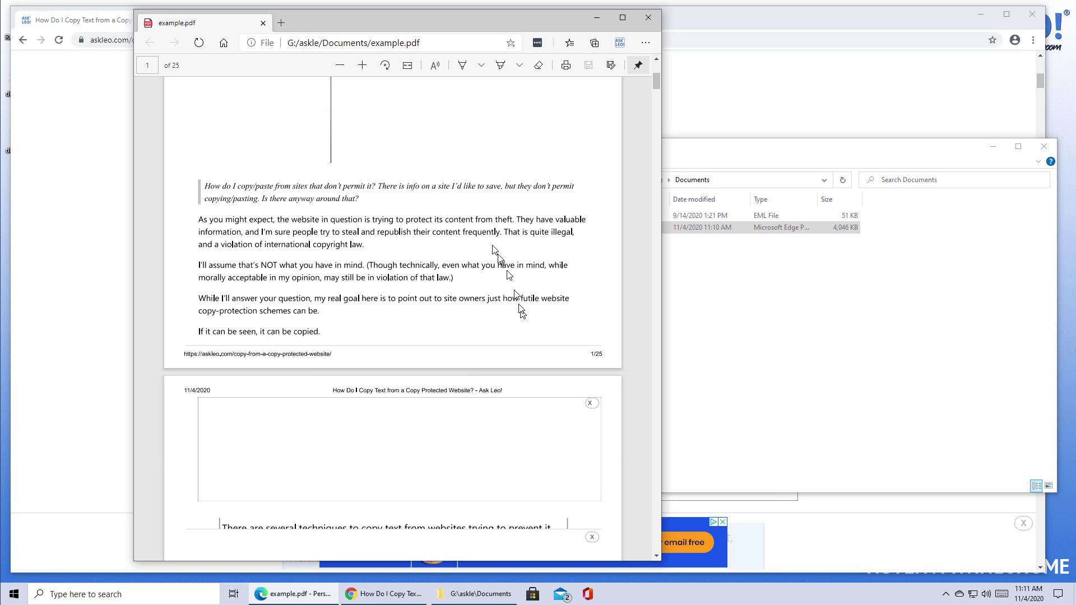
pyautogui.scroll(5, 502, 218)
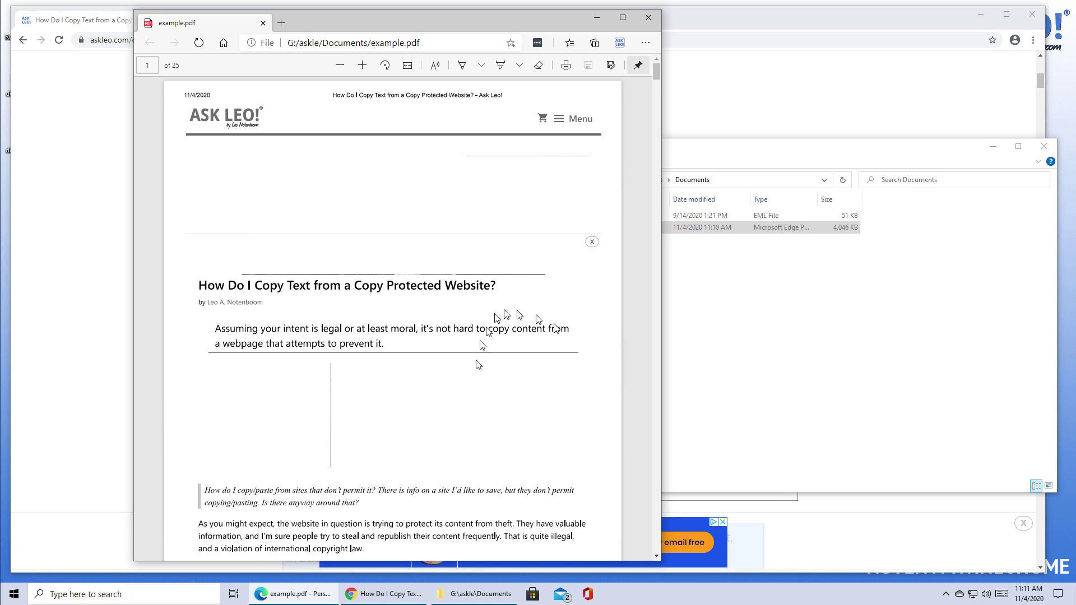
pyautogui.moveTo(306, 600)
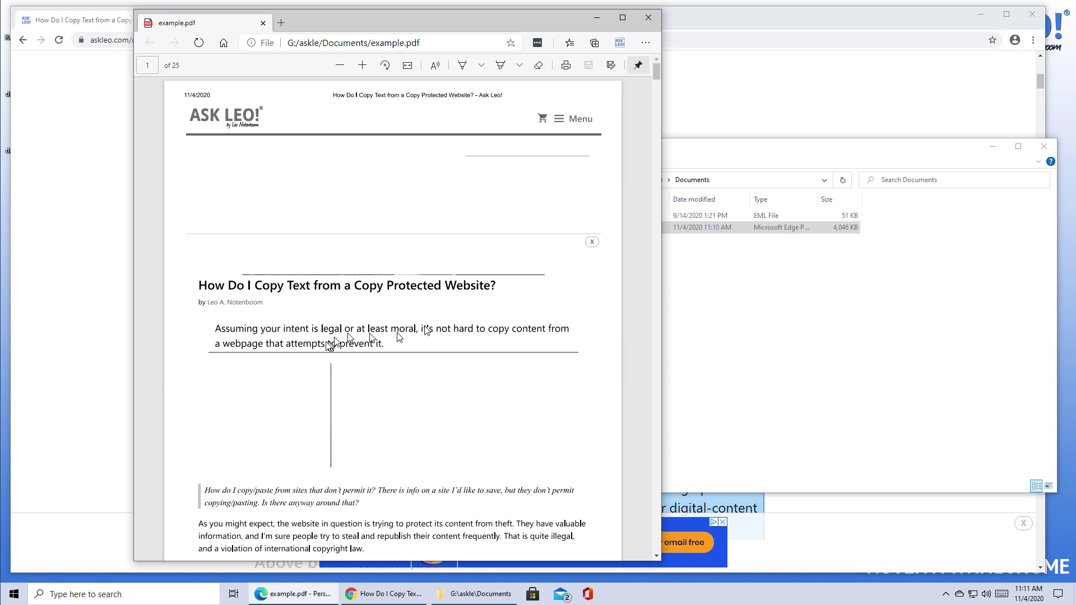
pyautogui.click(648, 17)
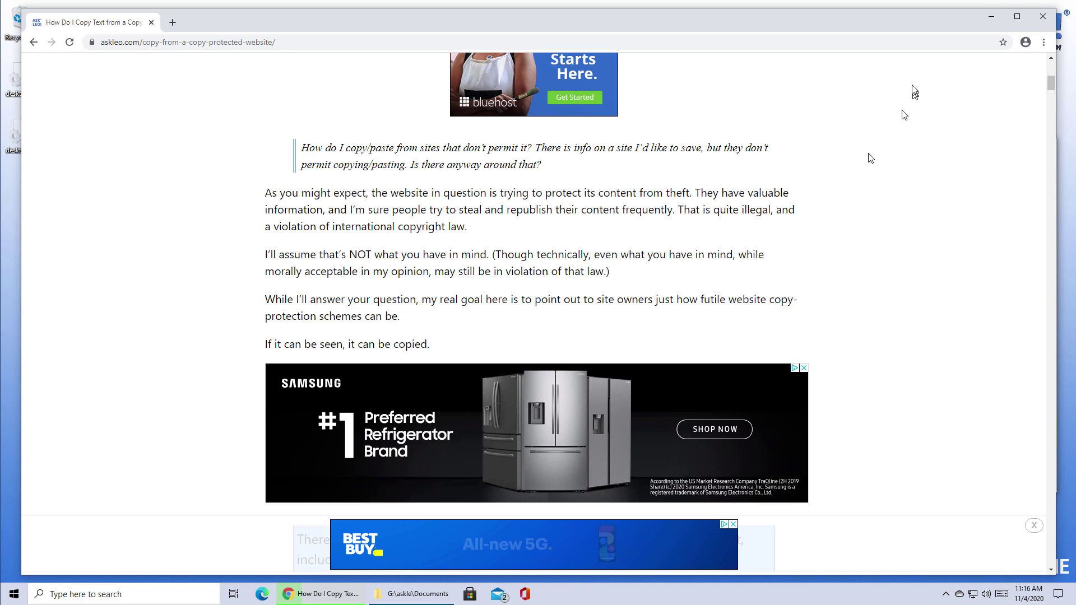
# - Look up the browser's commands for saving the web page, both in its additional tools and on the page itself
pyautogui.click(1043, 42)
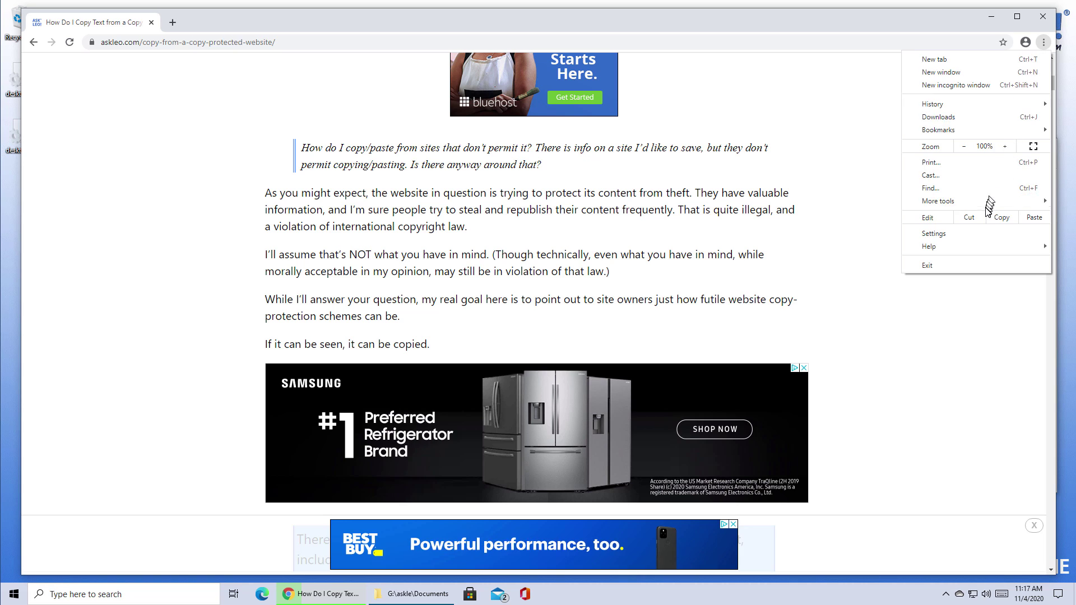
pyautogui.moveTo(986, 201)
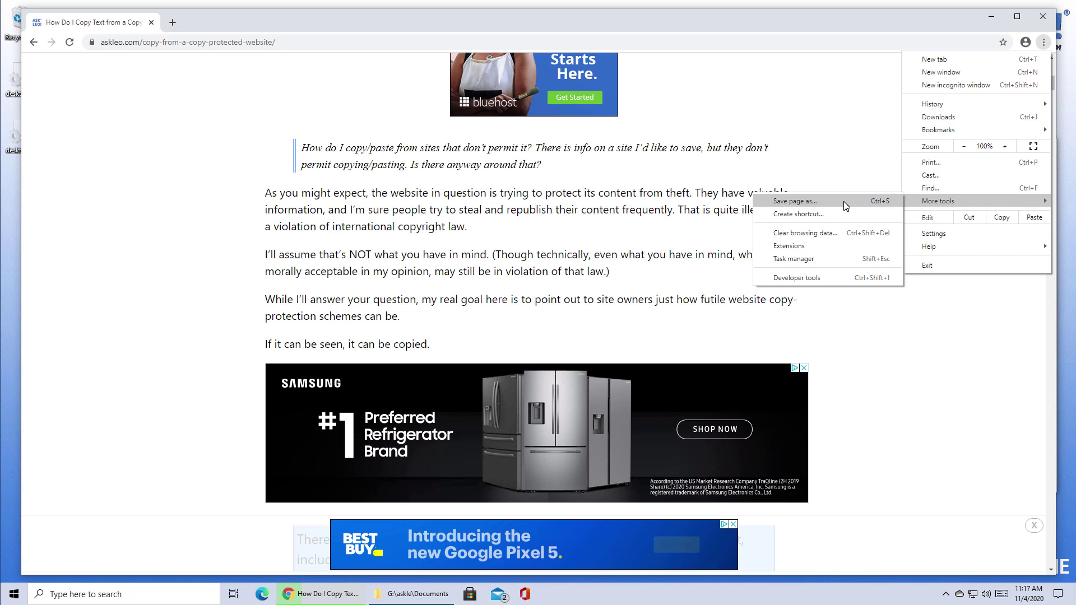
pyautogui.click(872, 343)
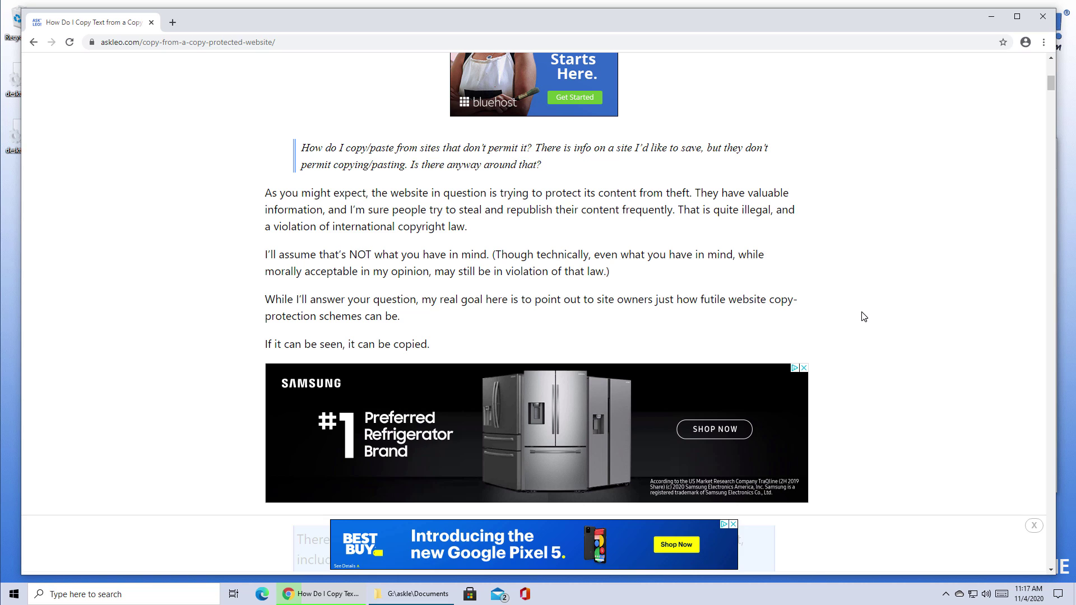
pyautogui.rightClick(431, 256)
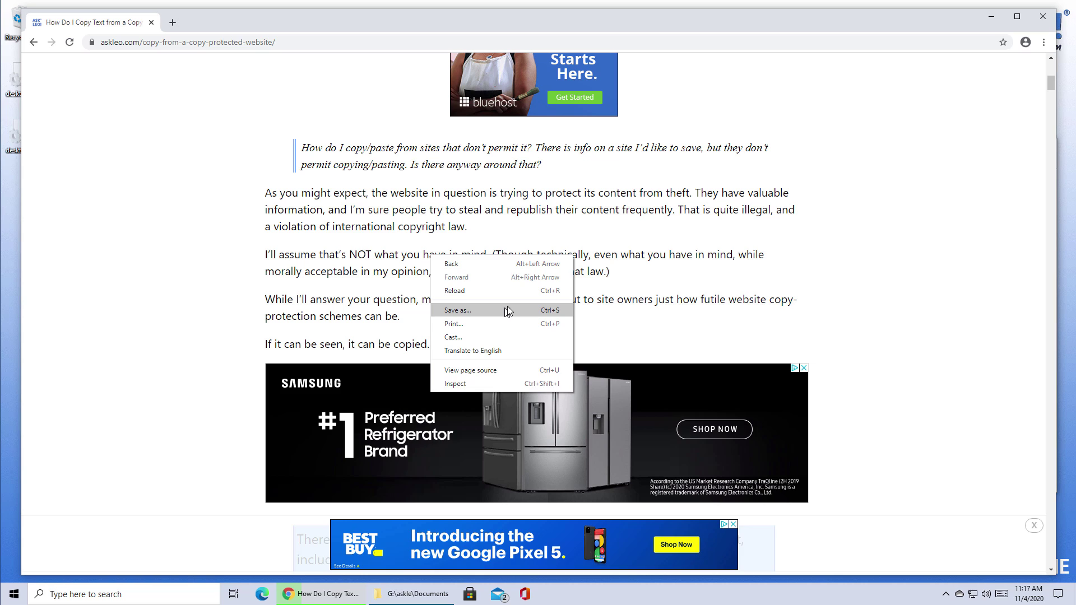
pyautogui.click(822, 273)
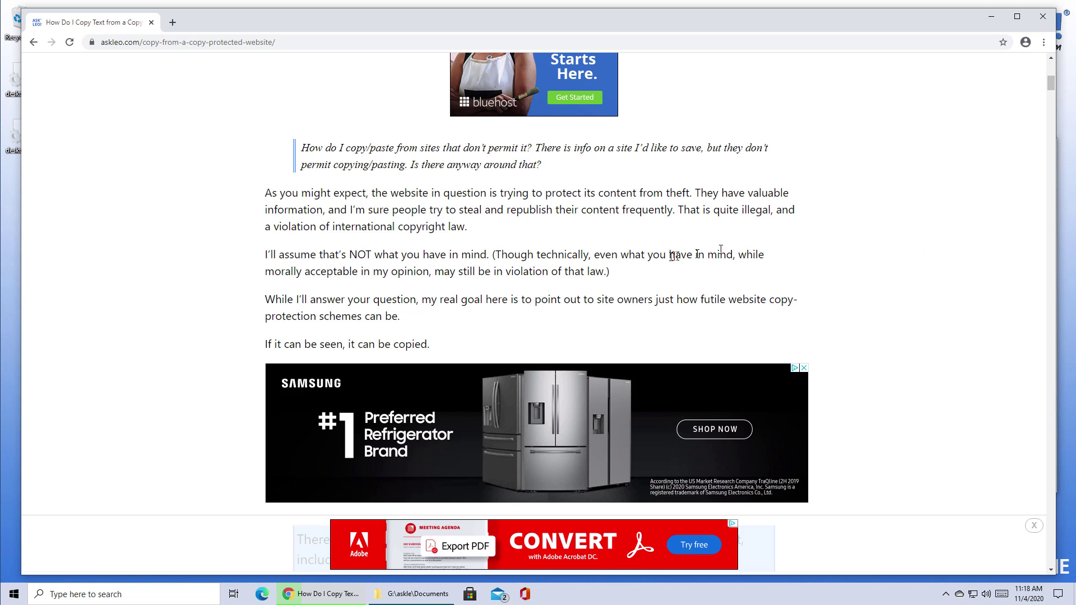
# - Open the HTML source of the article page and look through its code for the article's text
pyautogui.rightClick(547, 213)
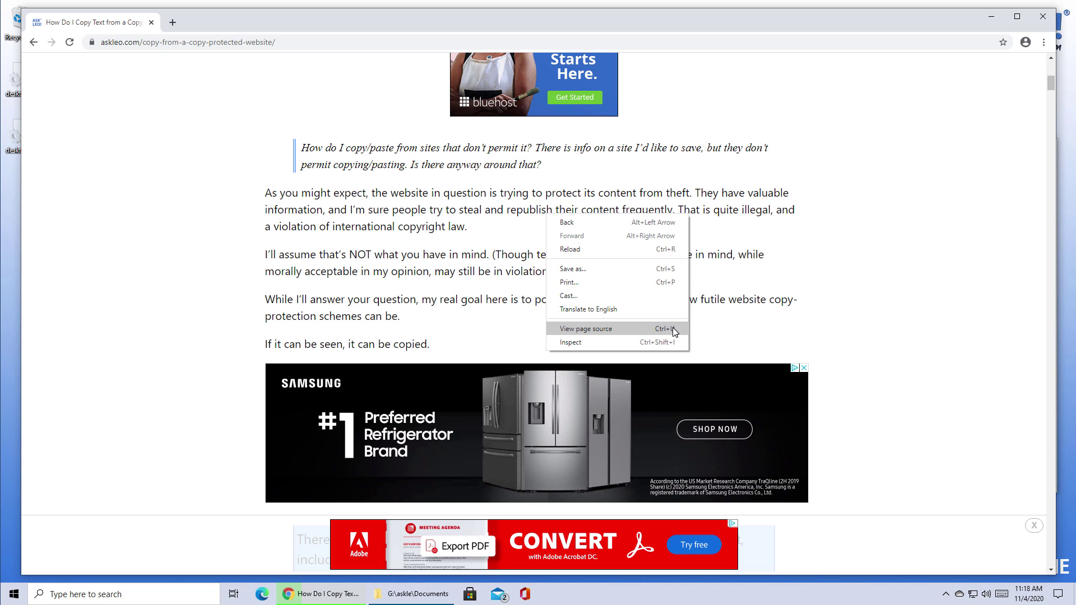
pyautogui.click(672, 331)
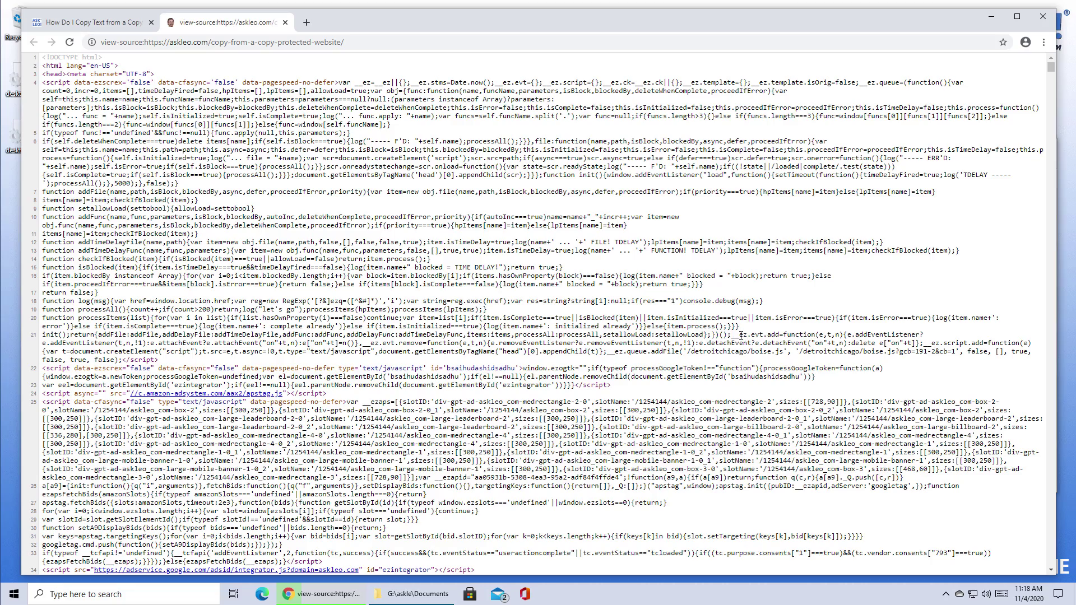
pyautogui.scroll(-10, 737, 327)
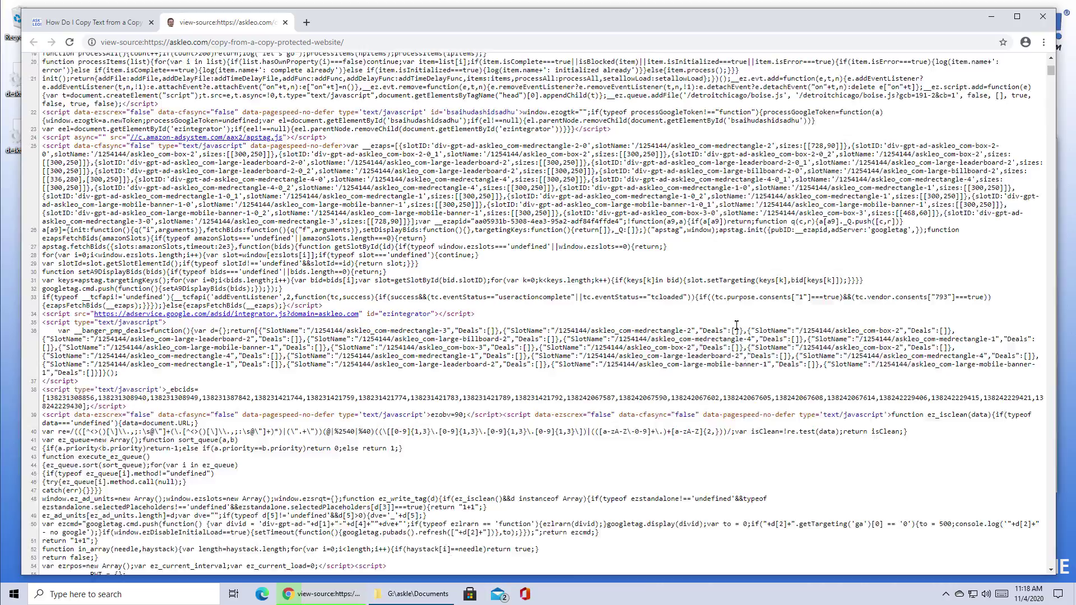
pyautogui.scroll(-15, 736, 329)
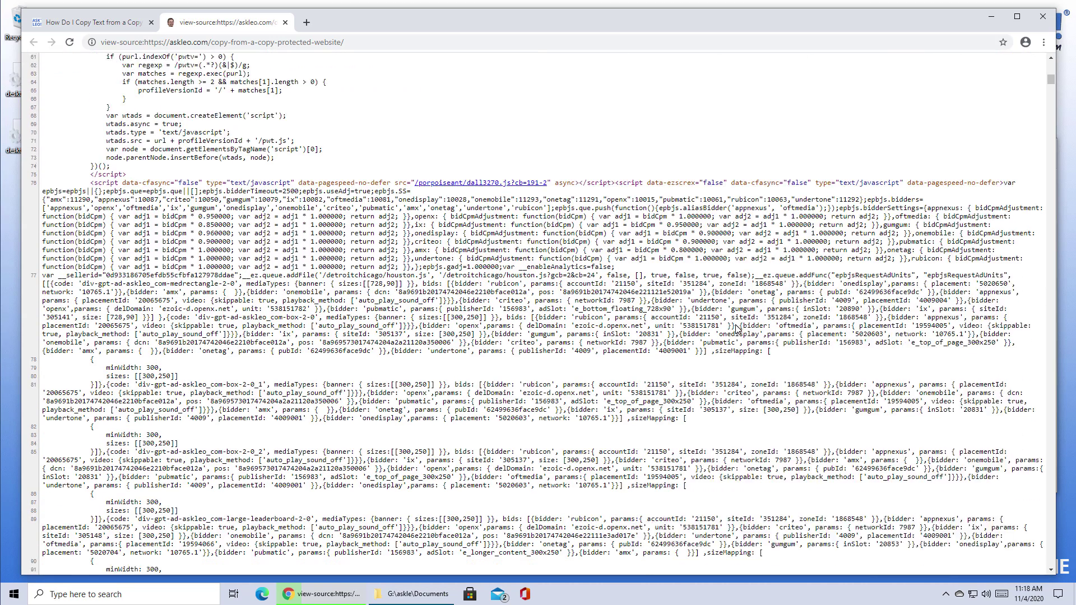
pyautogui.scroll(-4, 736, 329)
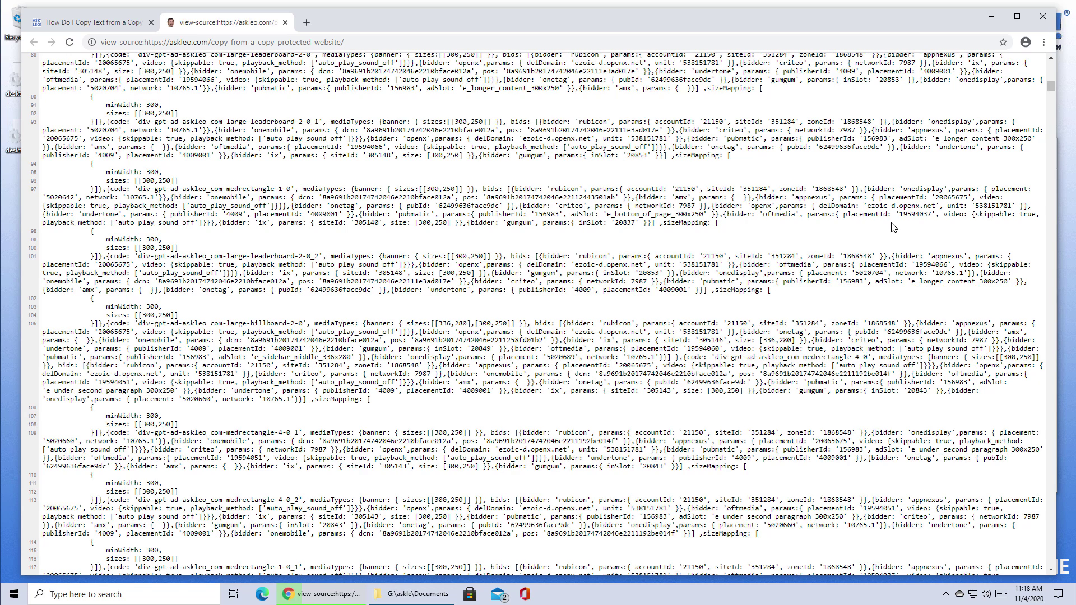
# - Search the page source for "above bo" and compare the match with the Above board techniques section of the rendered article
pyautogui.hotkey('ctrl', 'f')
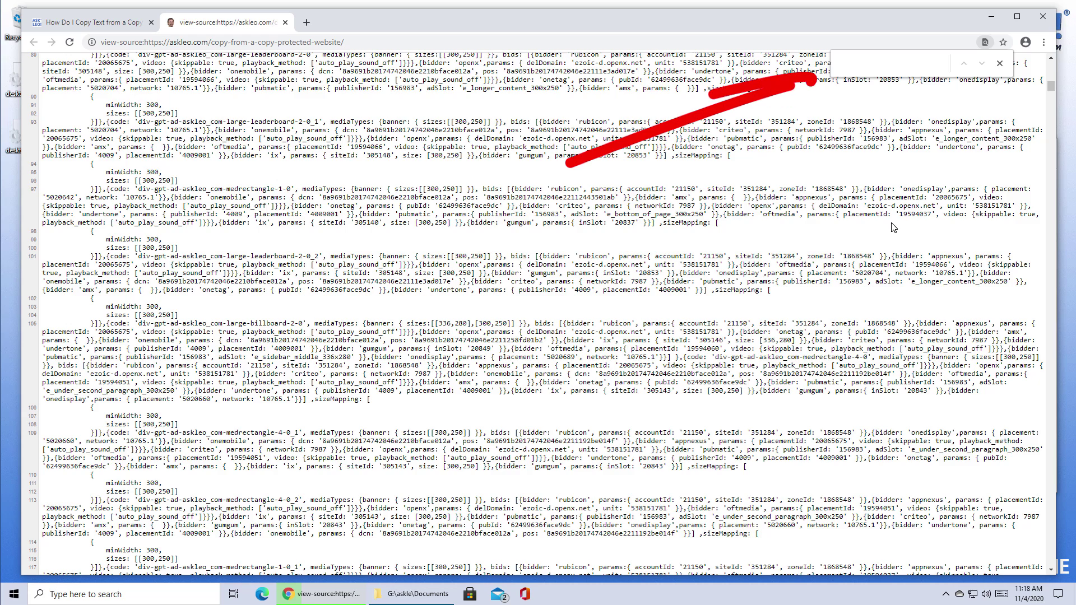
pyautogui.write('abov')
pyautogui.write('e bo')
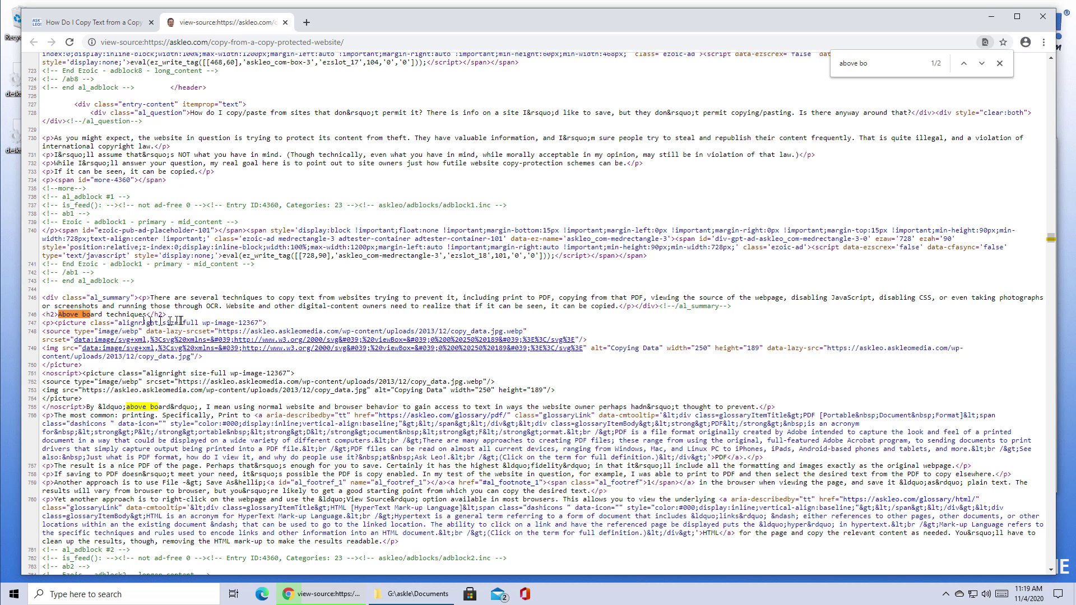
pyautogui.click(112, 22)
pyautogui.scroll(-10, 355, 292)
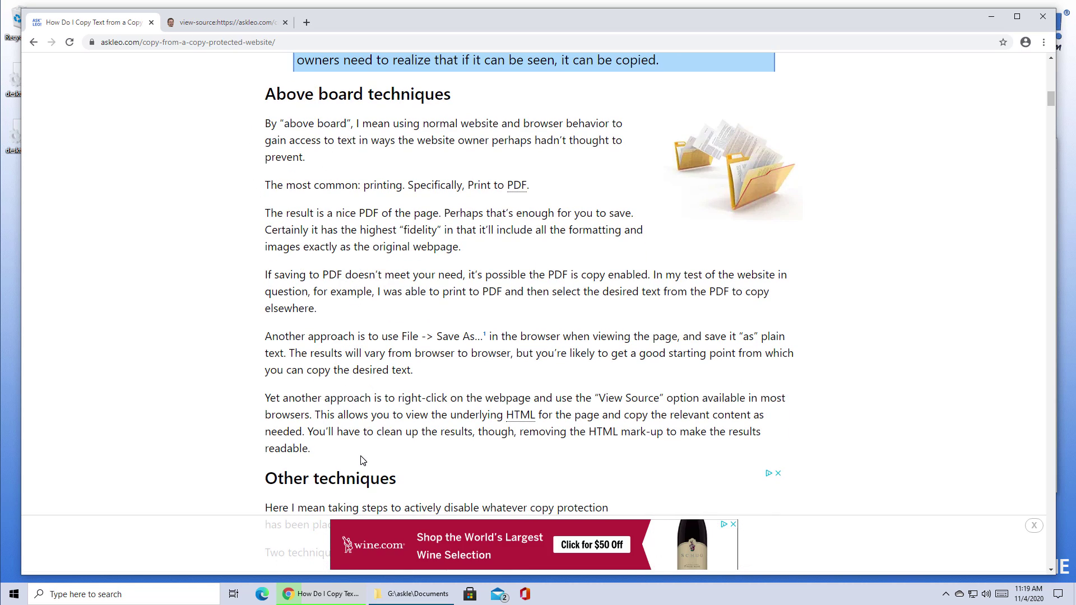
# - Select the source text from "The most common: printing" through "copy the desired text", and close the page source
pyautogui.click(214, 24)
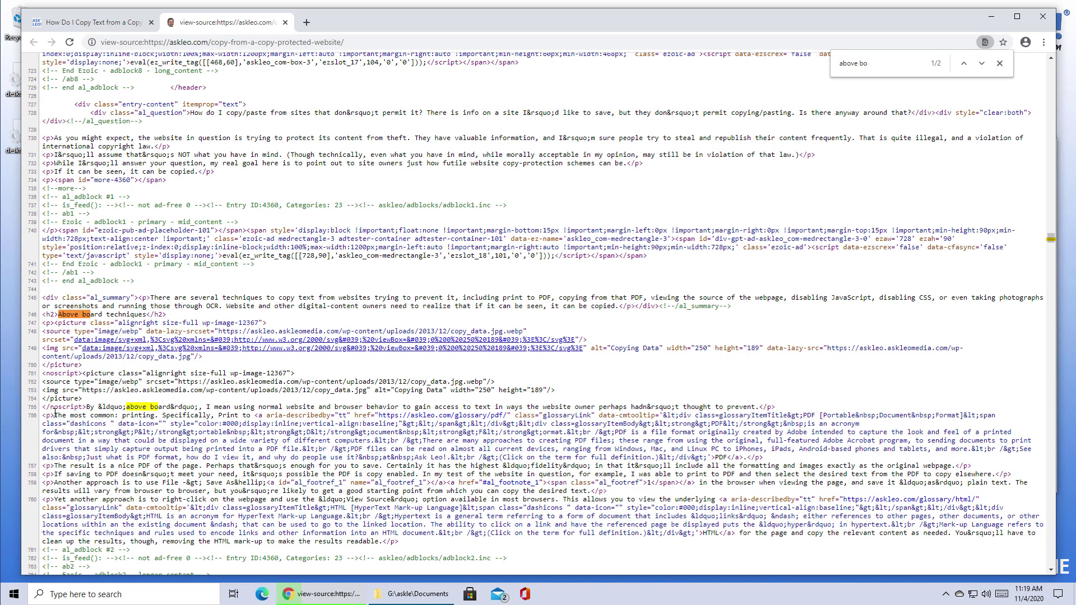
pyautogui.moveTo(43, 415); pyautogui.dragTo(591, 489)
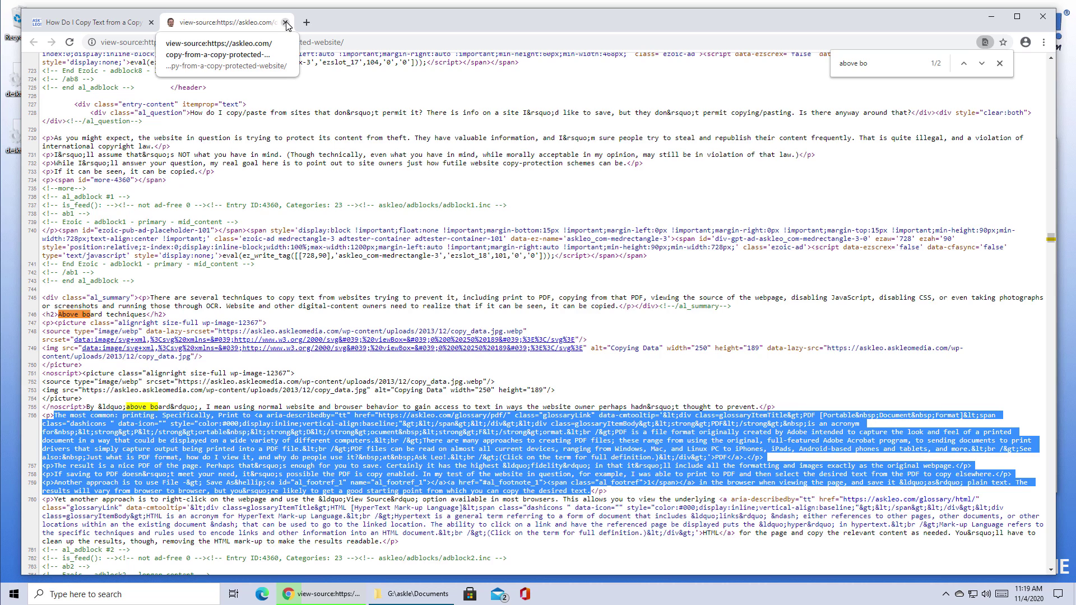
pyautogui.click(286, 24)
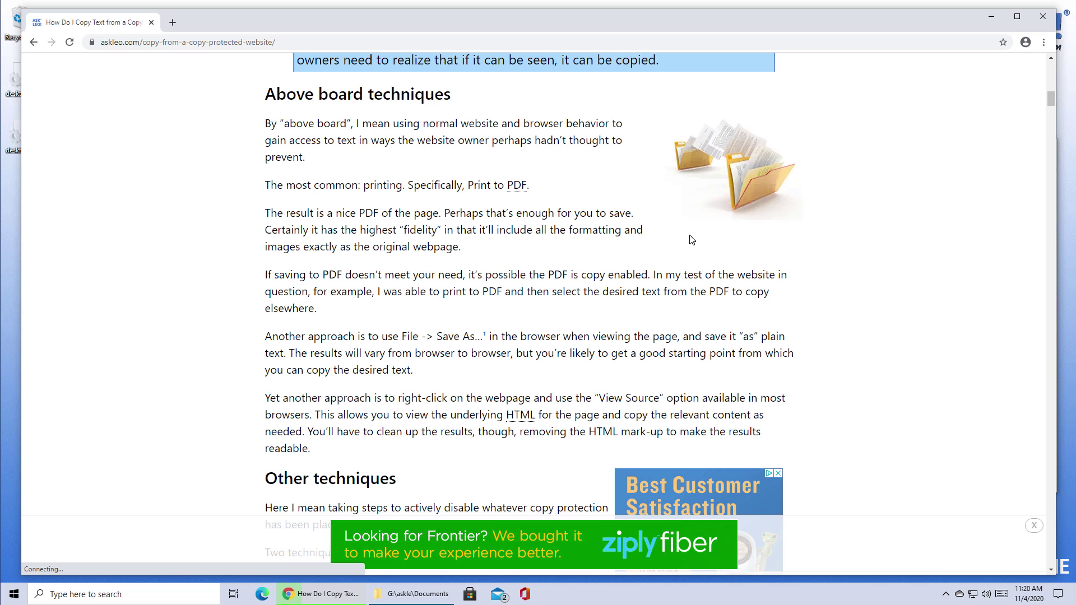